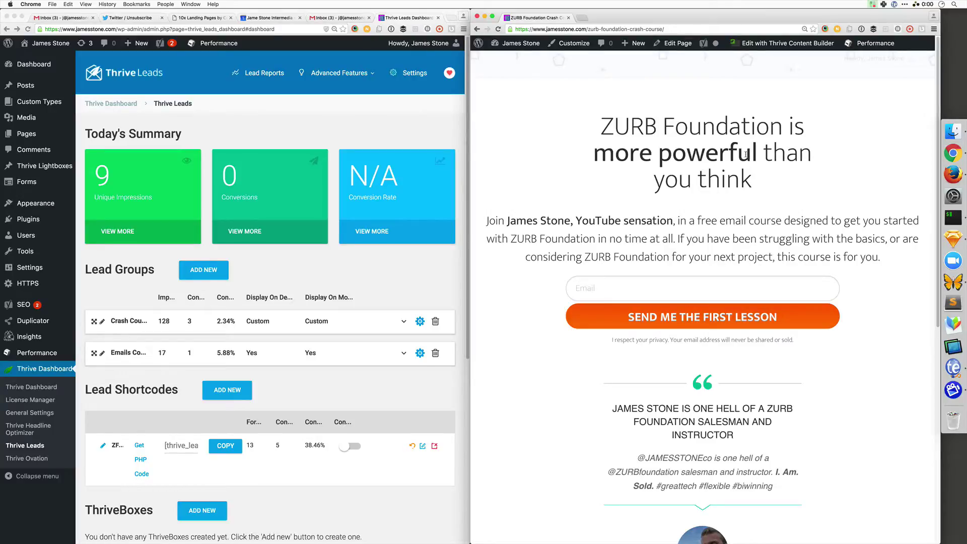
Step: Review the ZURB Foundation crash course landing page and open it for editing in the Thrive Content Builder
scroll(775, 363, down, 7)
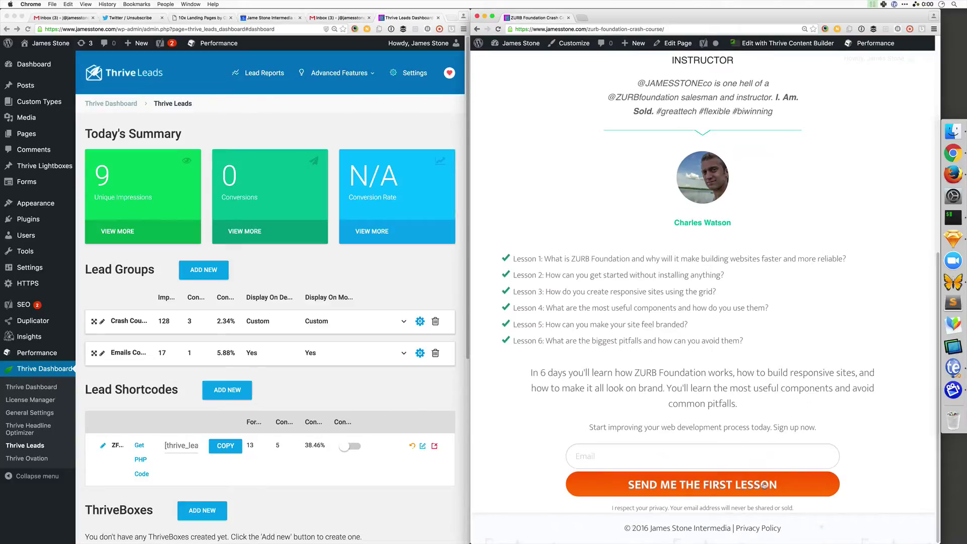
scroll(742, 264, up, 7)
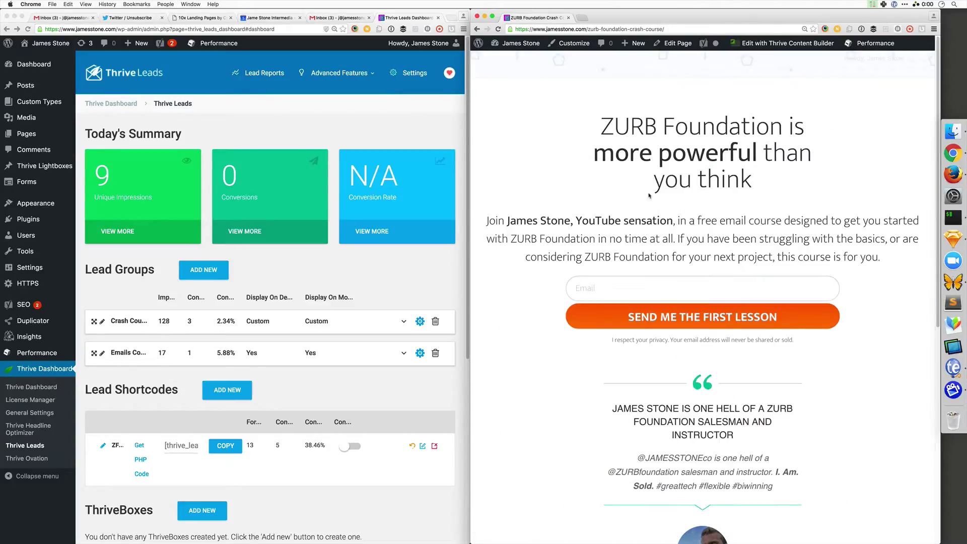
click(758, 42)
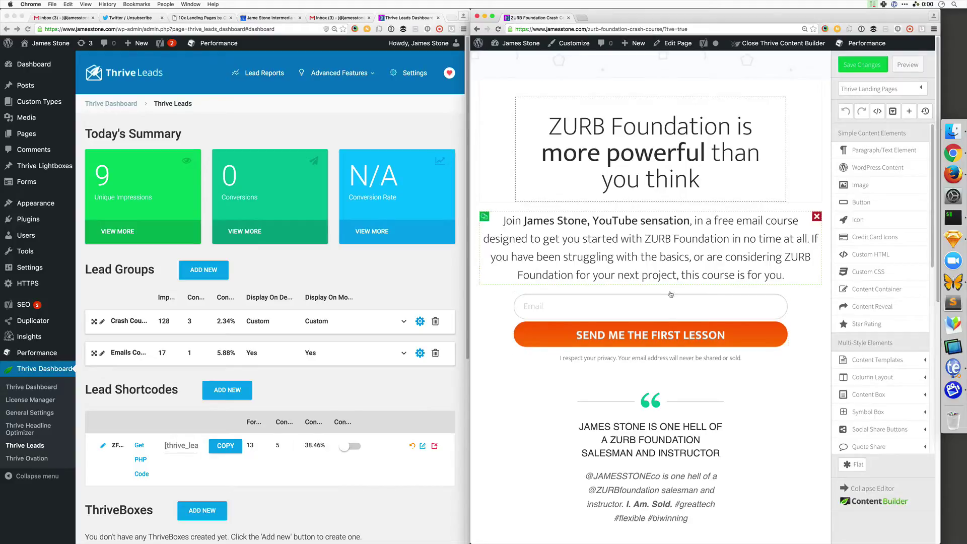
Step: Inspect the landing page's email form options and list the Thrive Leads forms available to the page
click(650, 302)
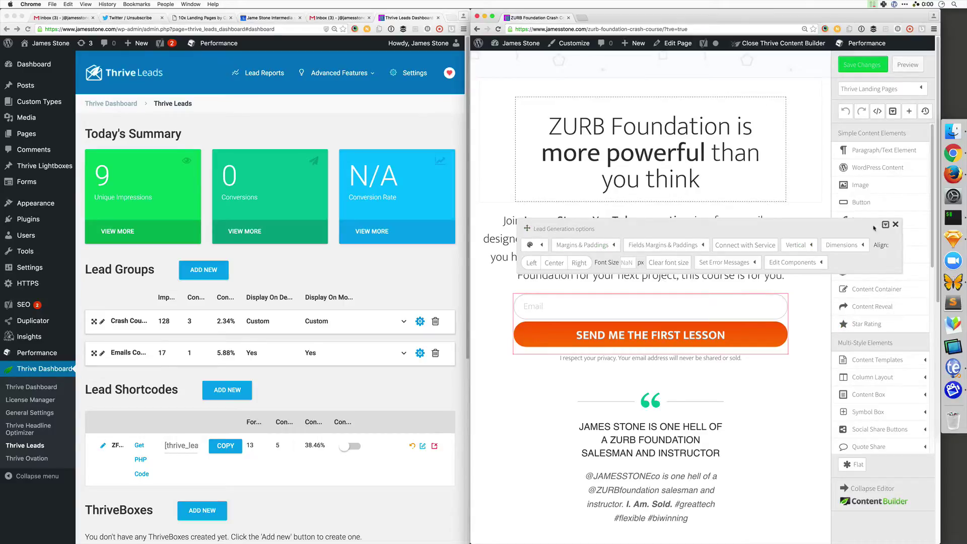
click(895, 224)
scroll(890, 315, down, 10)
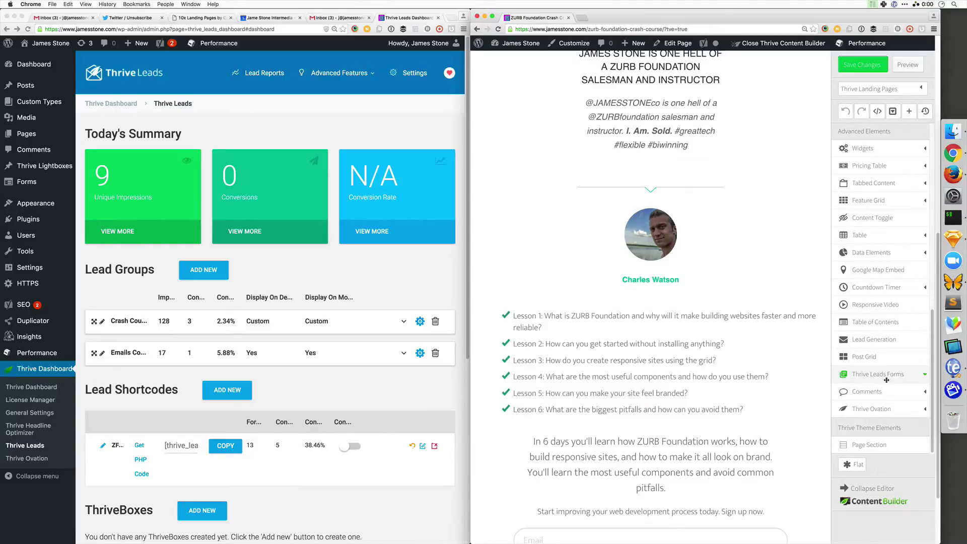
click(887, 381)
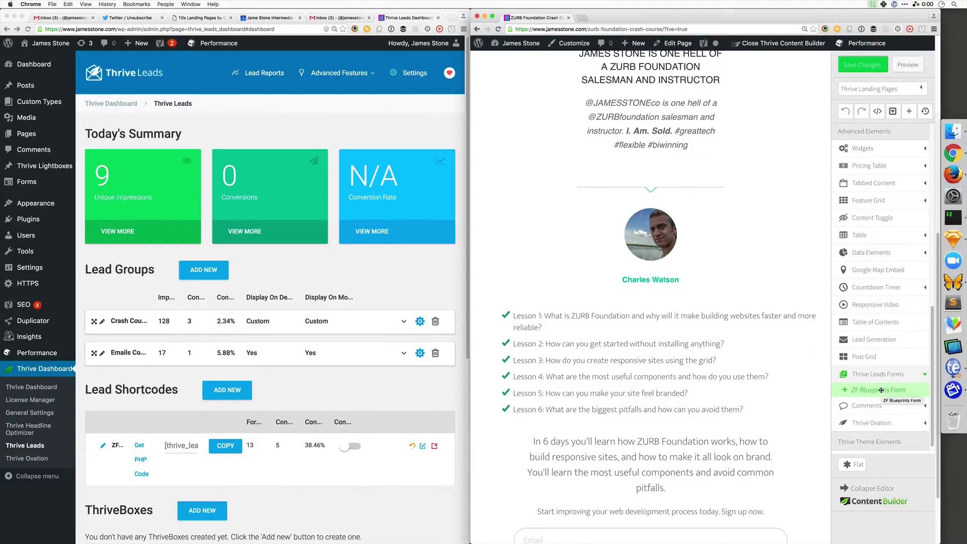
Step: Add a new lead shortcode named "Foundation Crash Course" in the Thrive Leads dashboard
click(151, 402)
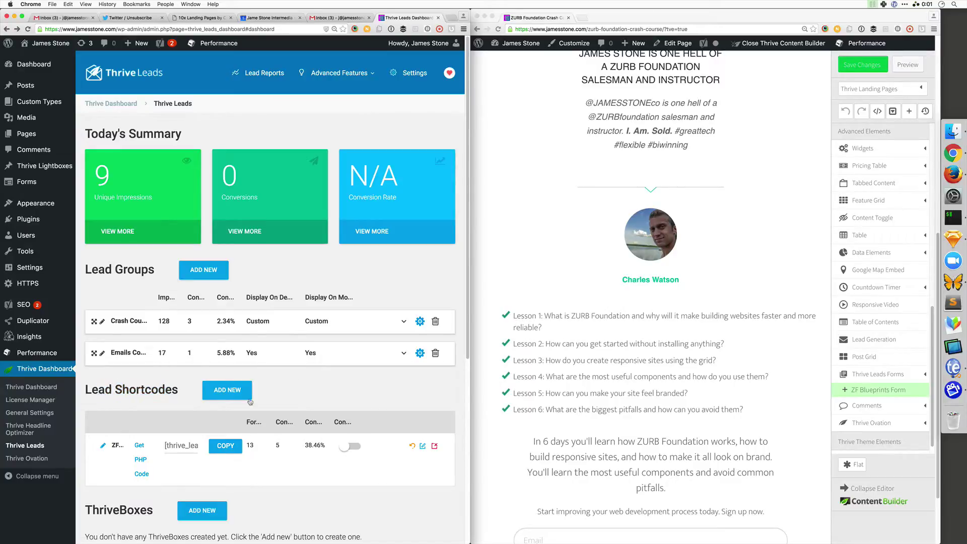
click(230, 394)
click(192, 193)
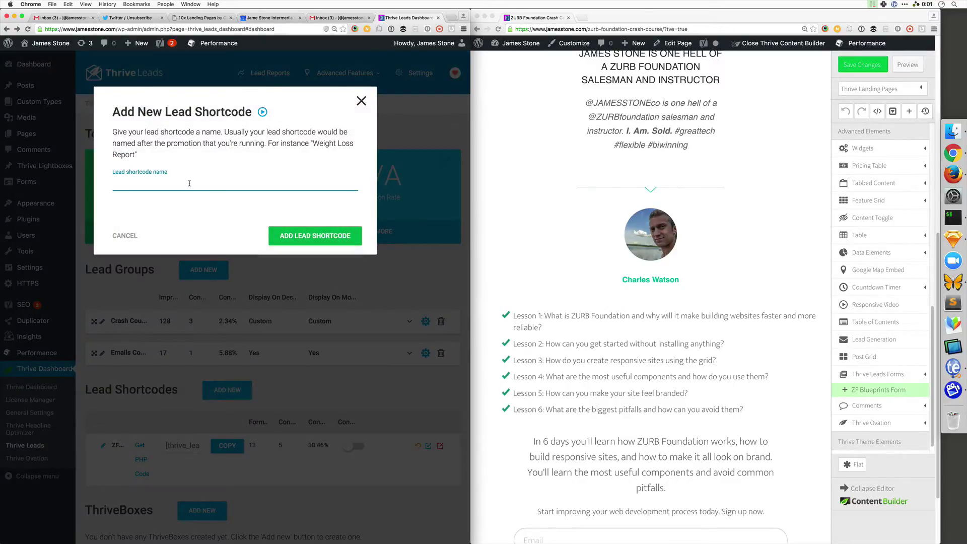
scroll(572, 193, up, 10)
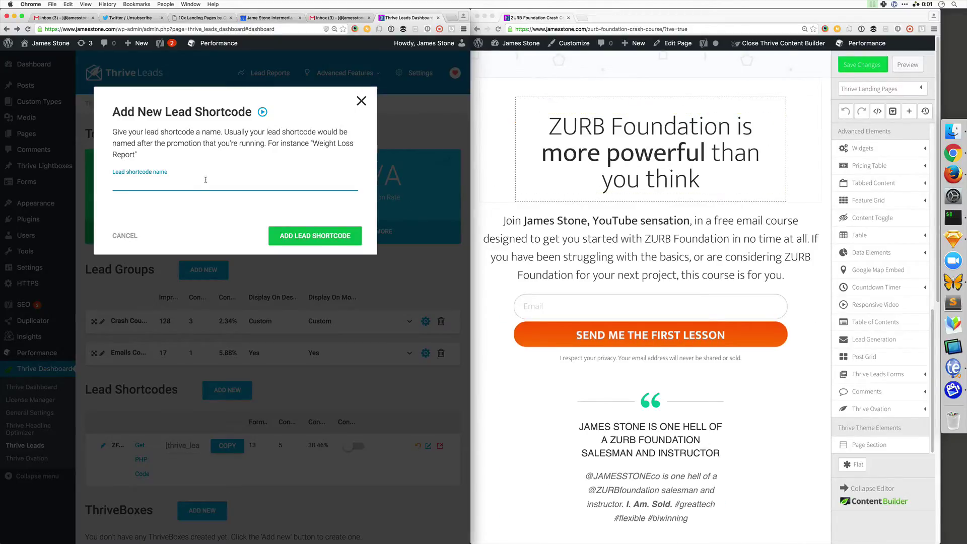
text(Foundation Crash Course)
click(302, 239)
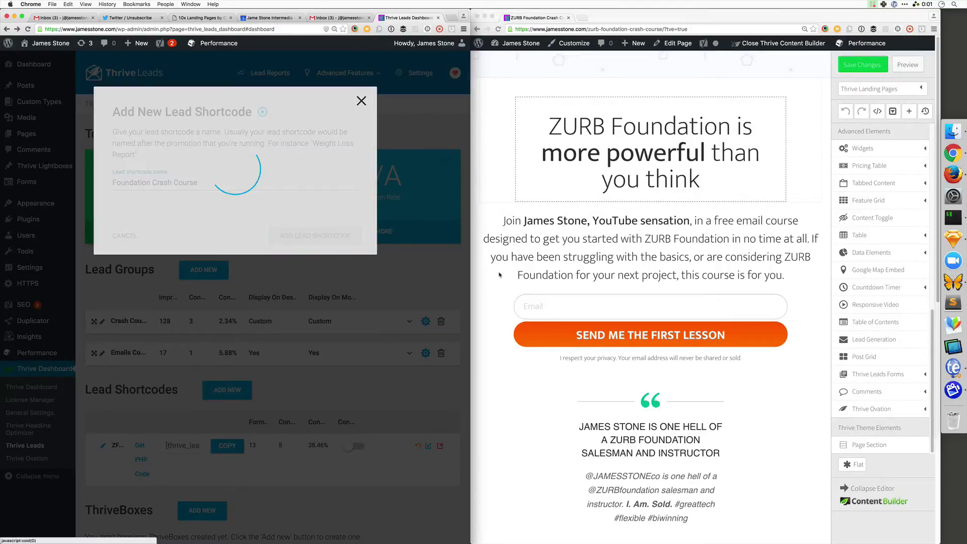
Step: Open the Foundation Crash Course shortcode and create a form in it named "Control Lead Gen Form"
scroll(352, 368, down, 5)
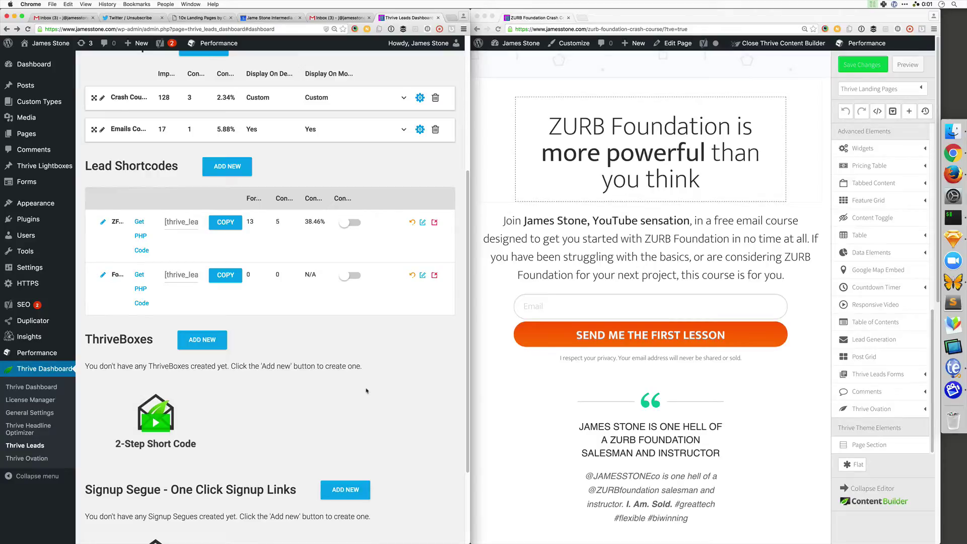
key(ctrl+minus)
key(ctrl+minus)
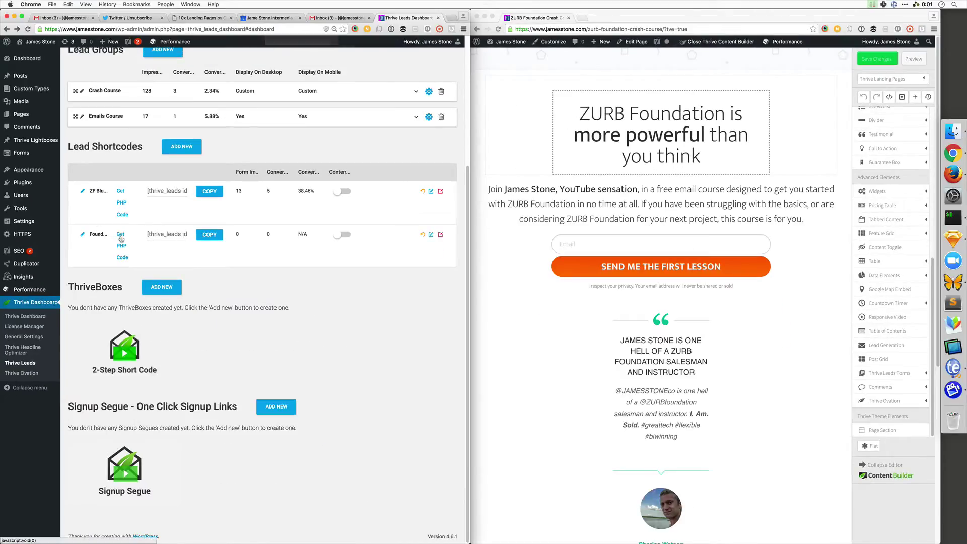
click(431, 235)
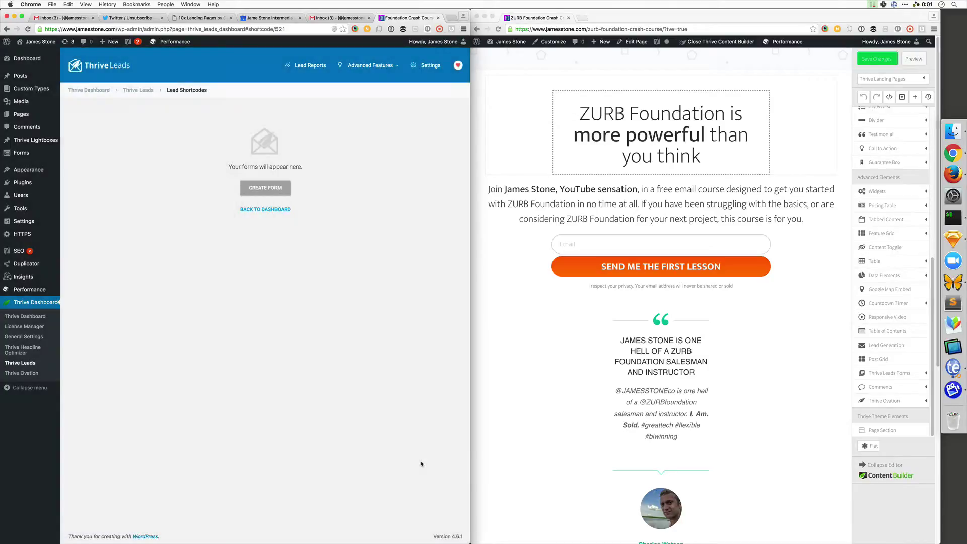
click(265, 189)
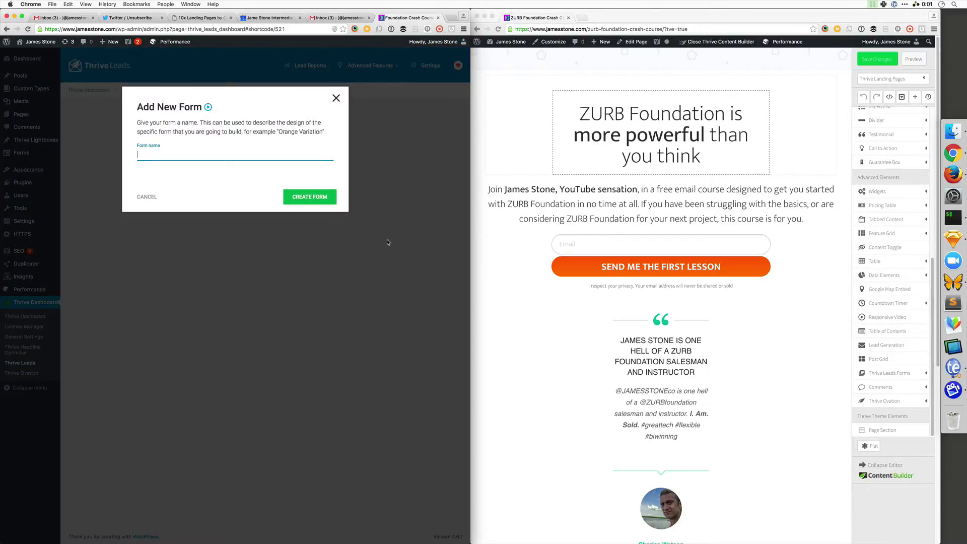
text(Control Ledad Gen Form)
click(321, 197)
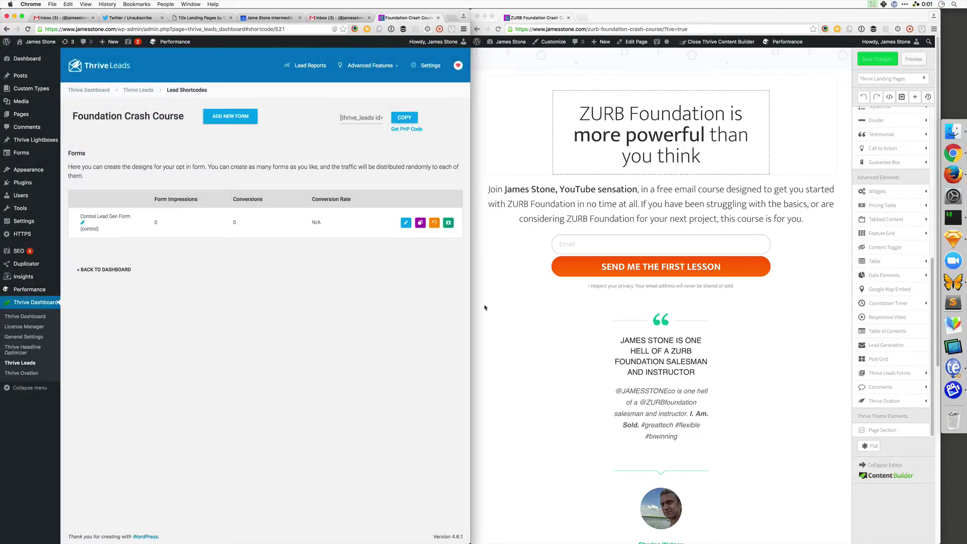
Step: Open the Control Lead Gen Form's design and apply the Blank Shortcode template
click(406, 222)
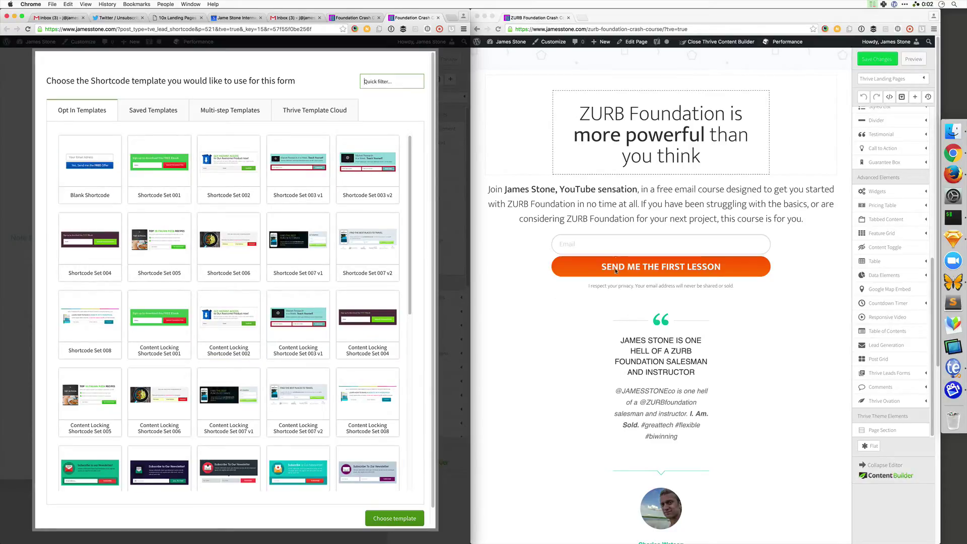
click(119, 172)
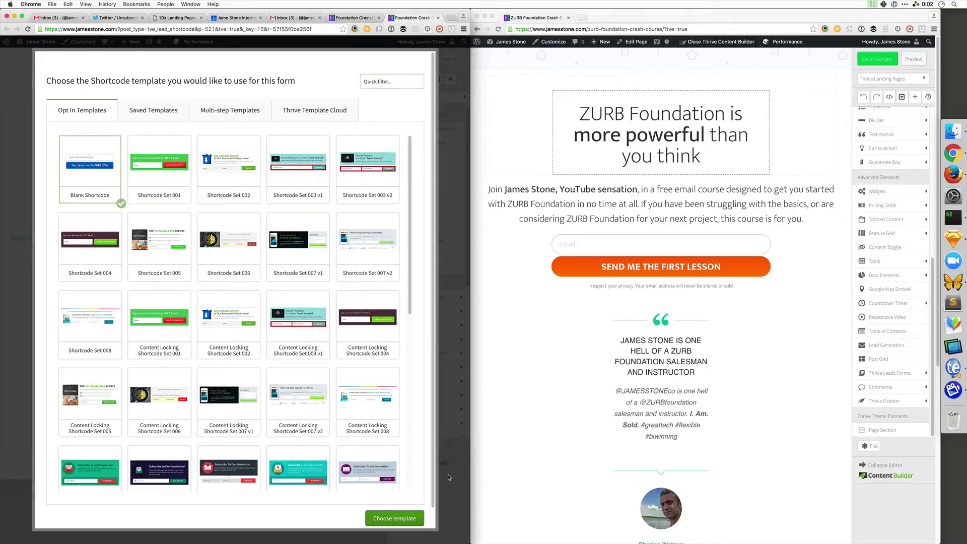
click(420, 519)
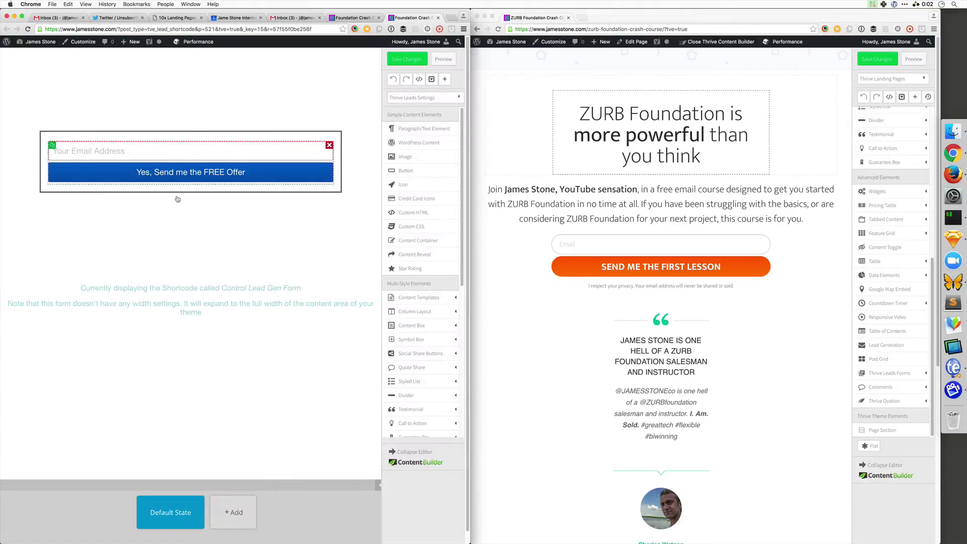
Step: Set the border style of the container around the email form to none
click(336, 152)
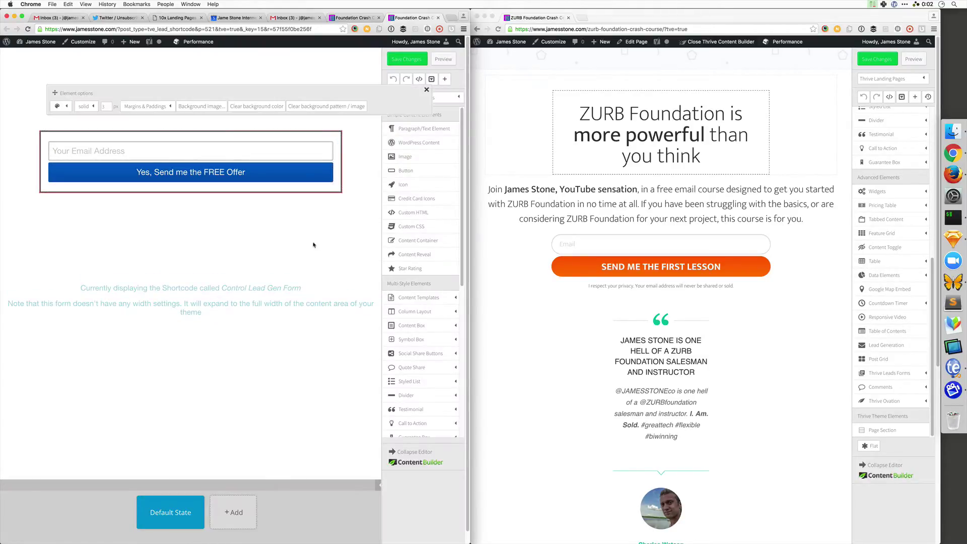
click(72, 105)
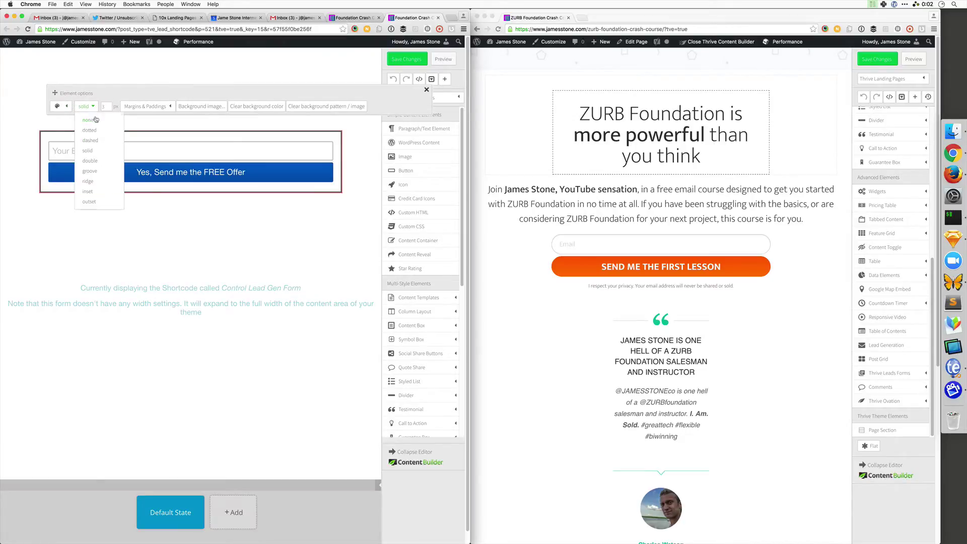
click(93, 126)
click(118, 139)
click(142, 151)
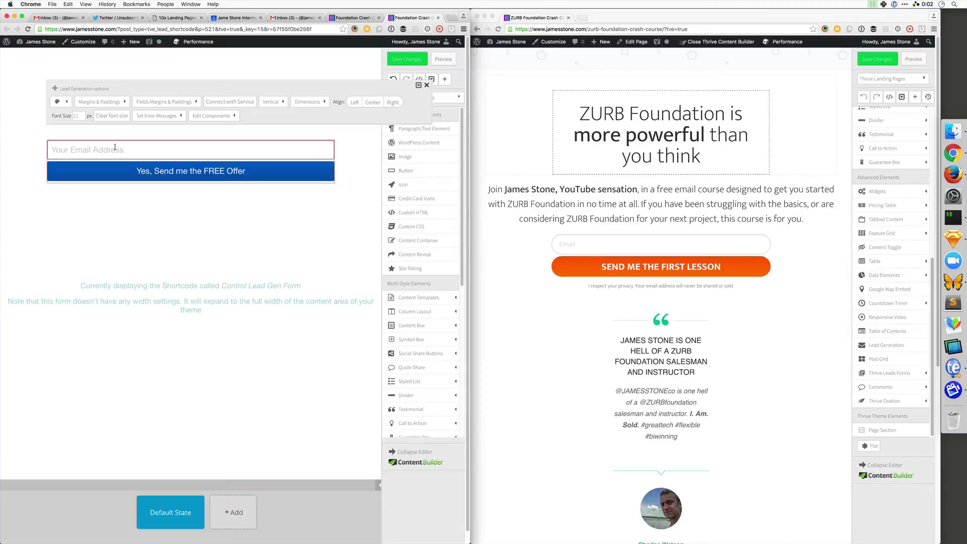
click(224, 122)
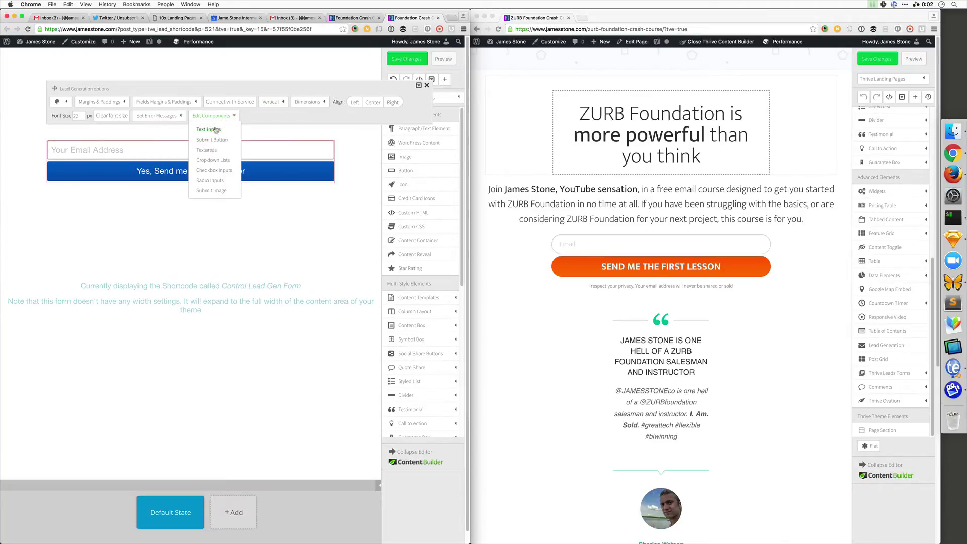
click(215, 130)
click(189, 141)
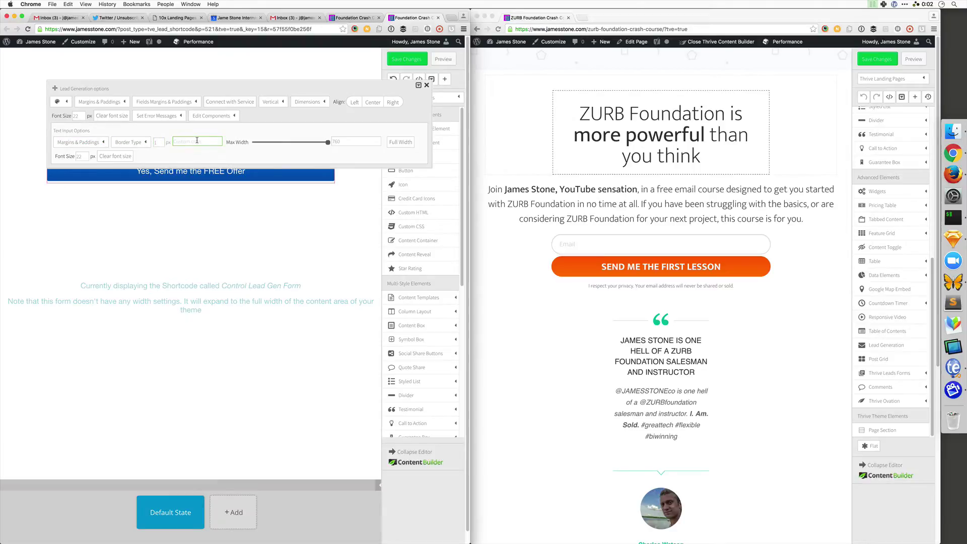
click(241, 227)
Step: Change the lead generation form's submit button text to "SEND ME THE FIRST LESSON"
click(316, 174)
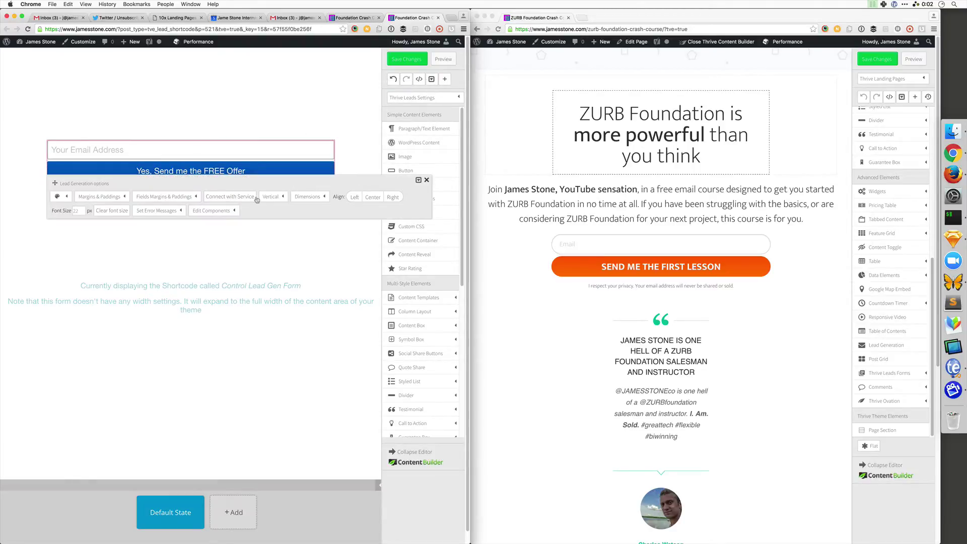
click(231, 211)
click(224, 241)
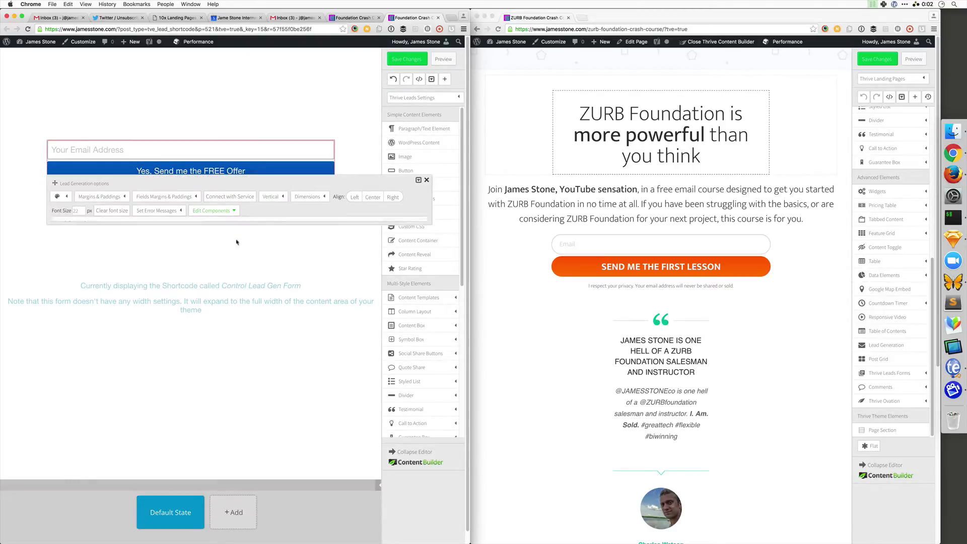
triple_click(111, 253)
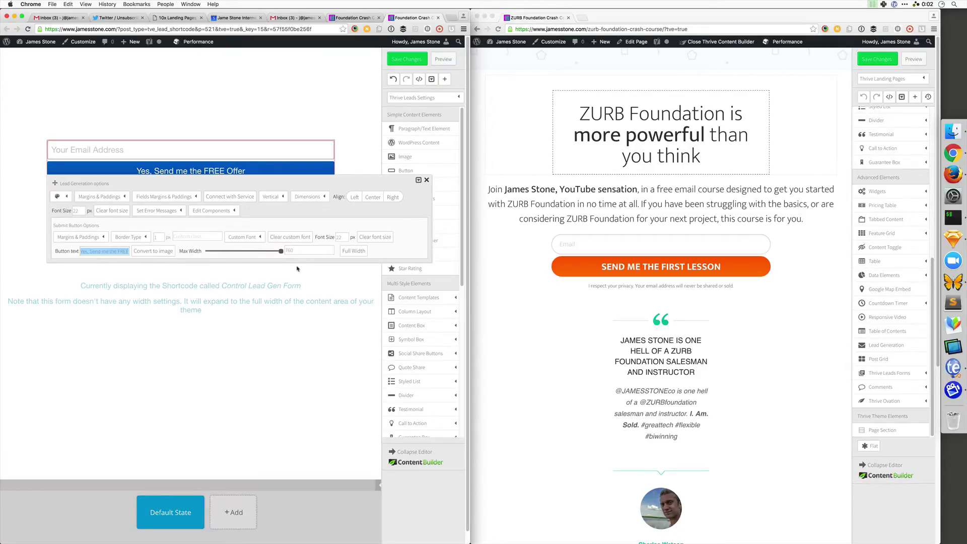
text(SEND ME THE FIRST LESSON)
click(244, 266)
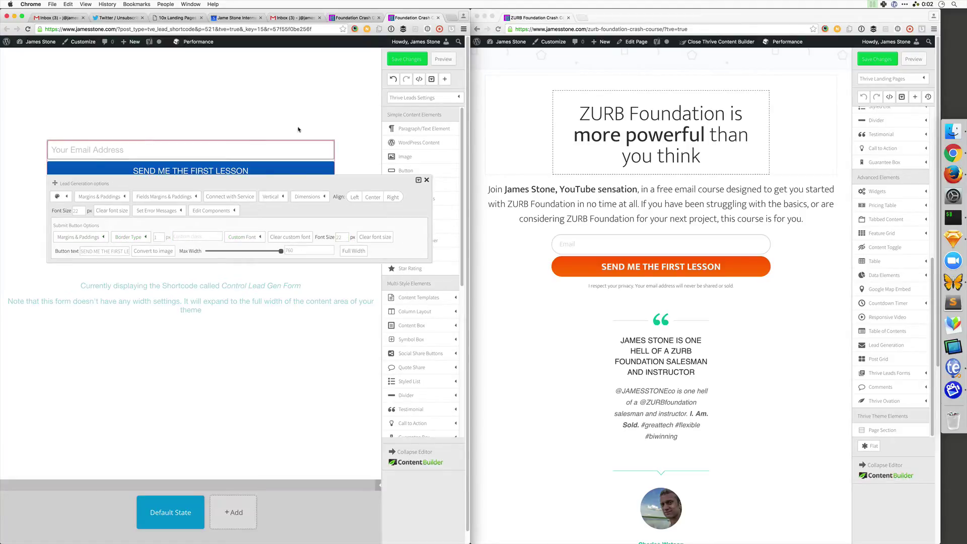
Step: Set the submit button's background colors 1 and 2 to the saved orange favourite color
click(57, 197)
click(111, 262)
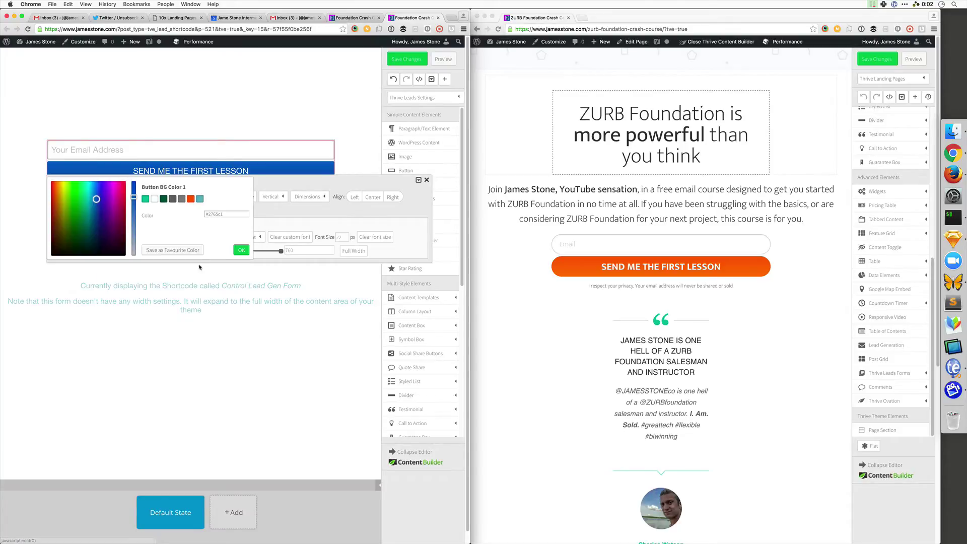
click(190, 198)
click(243, 250)
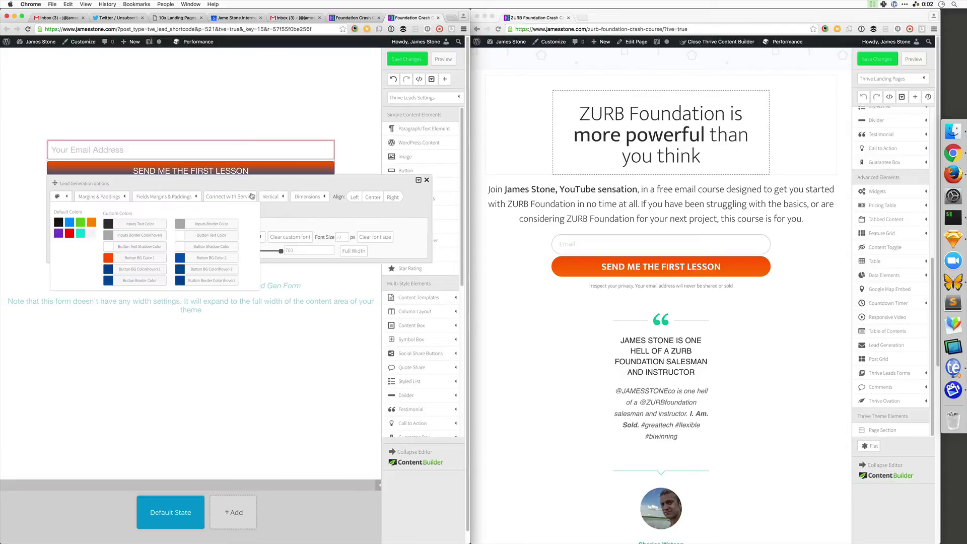
click(186, 261)
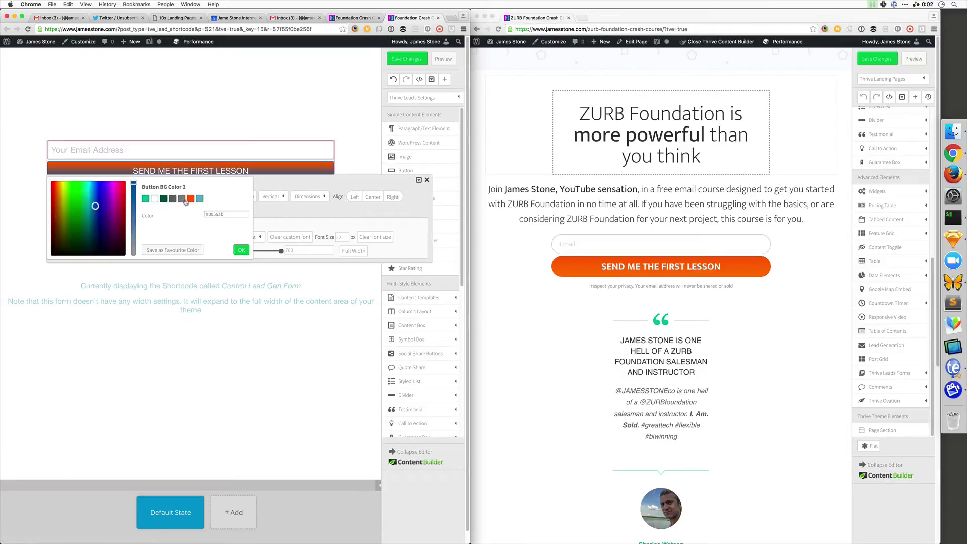
click(190, 198)
click(242, 249)
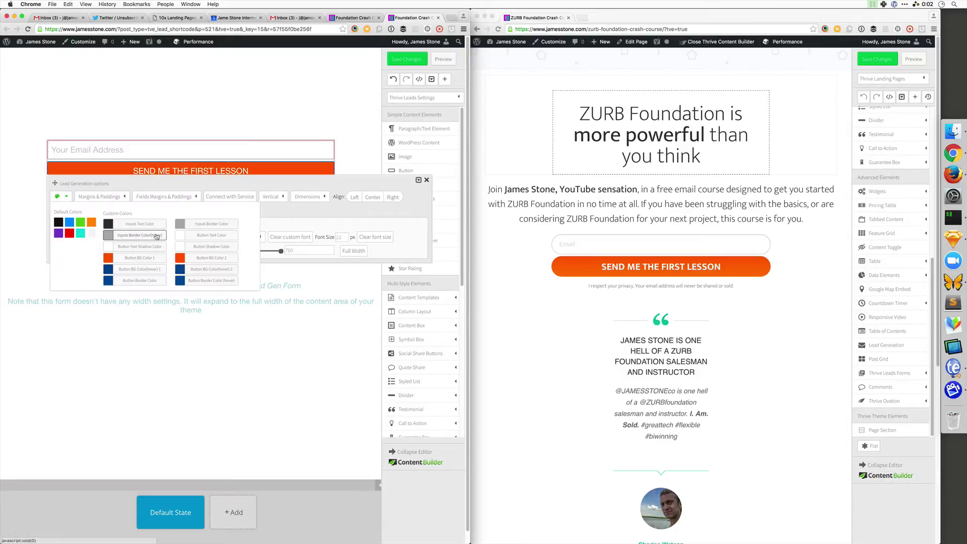
Step: Set the submit button's hover background colors 1 and 2 to the same saved orange
click(111, 270)
click(192, 199)
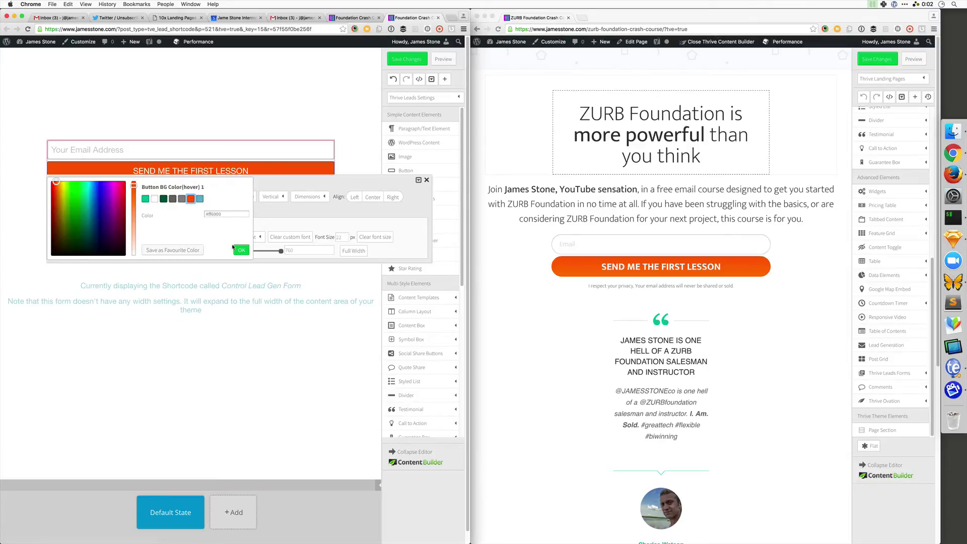
click(241, 250)
click(176, 270)
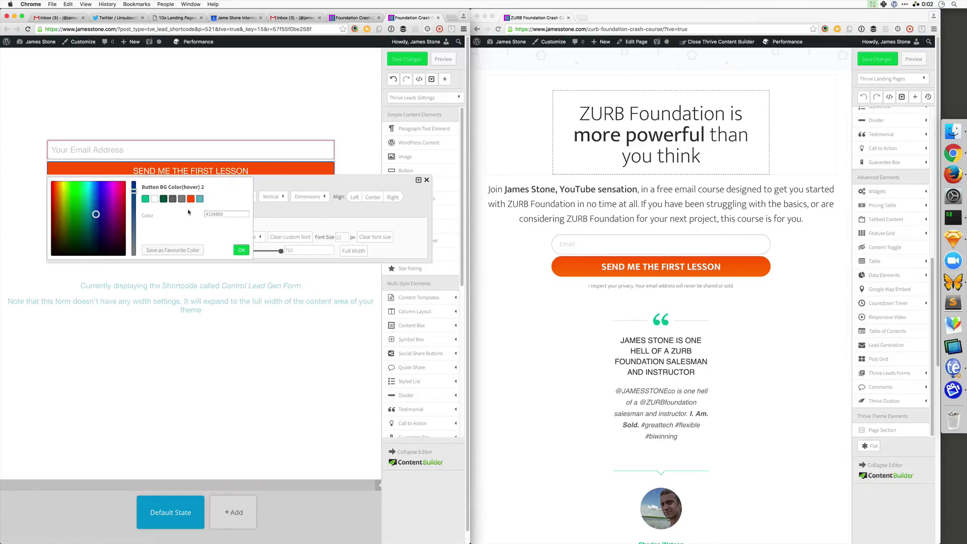
click(190, 198)
click(241, 250)
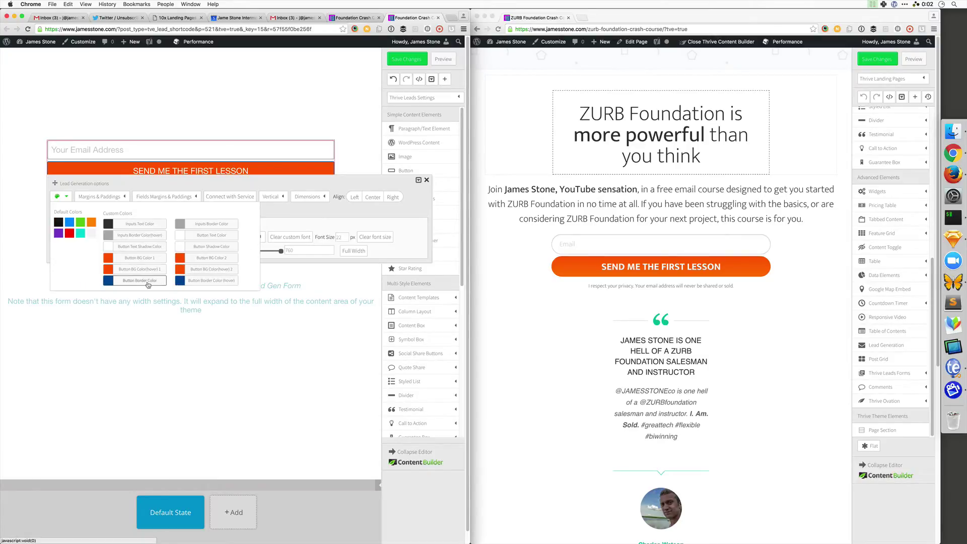
Step: Set the submit button's normal border color to the saved orange
click(108, 281)
click(191, 198)
click(241, 250)
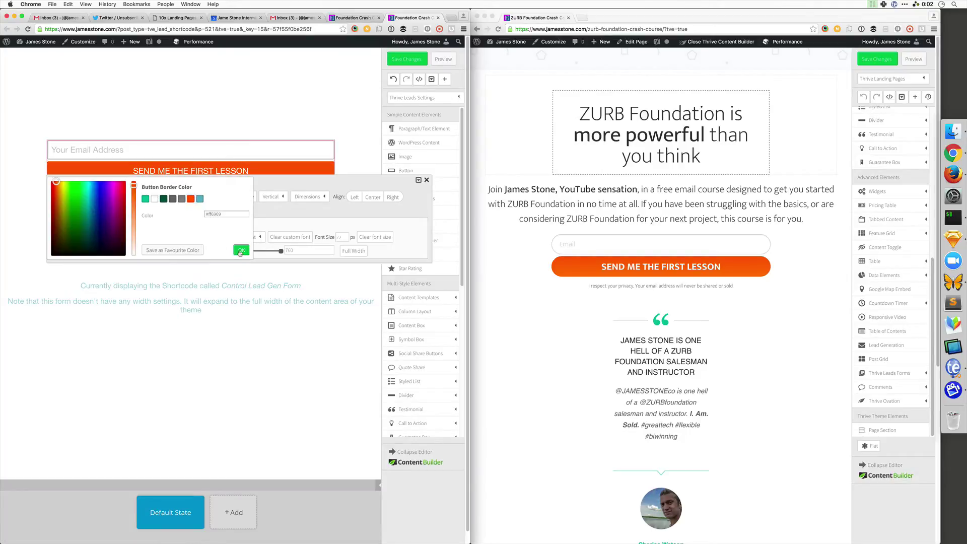
Step: Set the submit button's hover border color to the saved orange favourite color
click(204, 281)
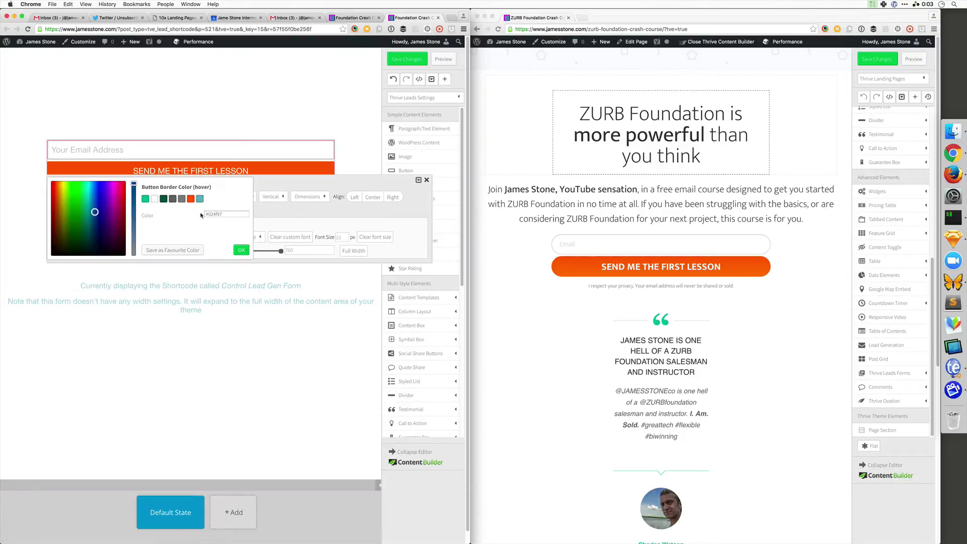
click(191, 198)
click(241, 250)
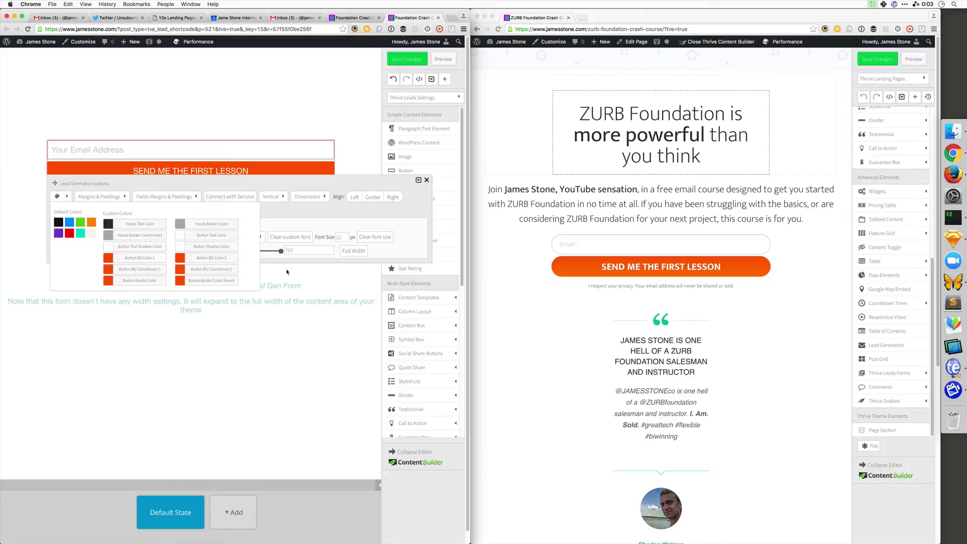
click(335, 296)
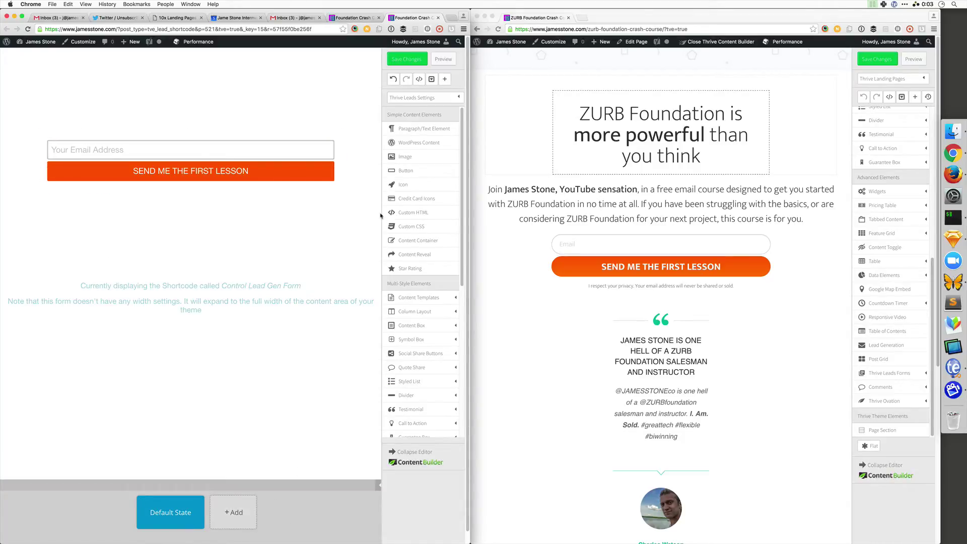
Step: Set up the lead generation form's service connection and save the shortcode form
click(218, 158)
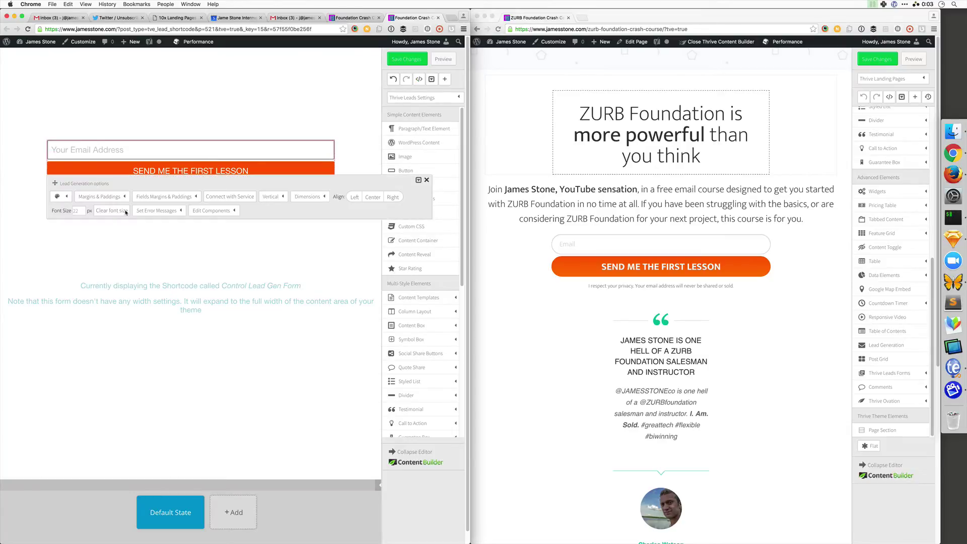
click(230, 196)
click(269, 319)
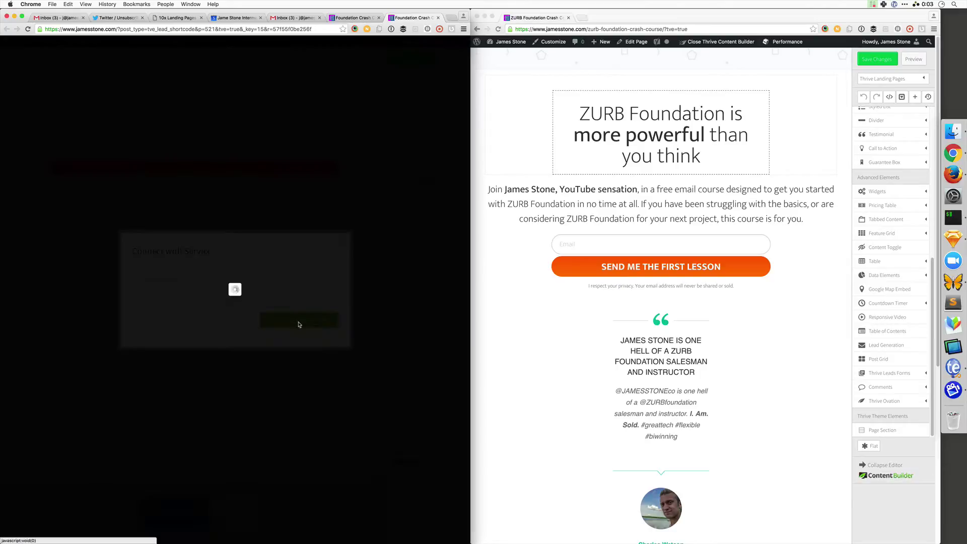
click(325, 326)
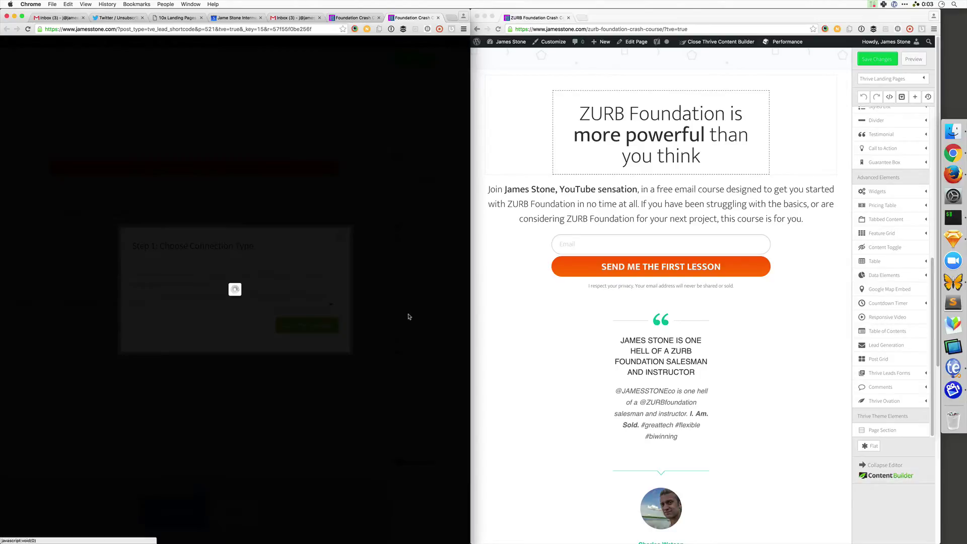
click(289, 433)
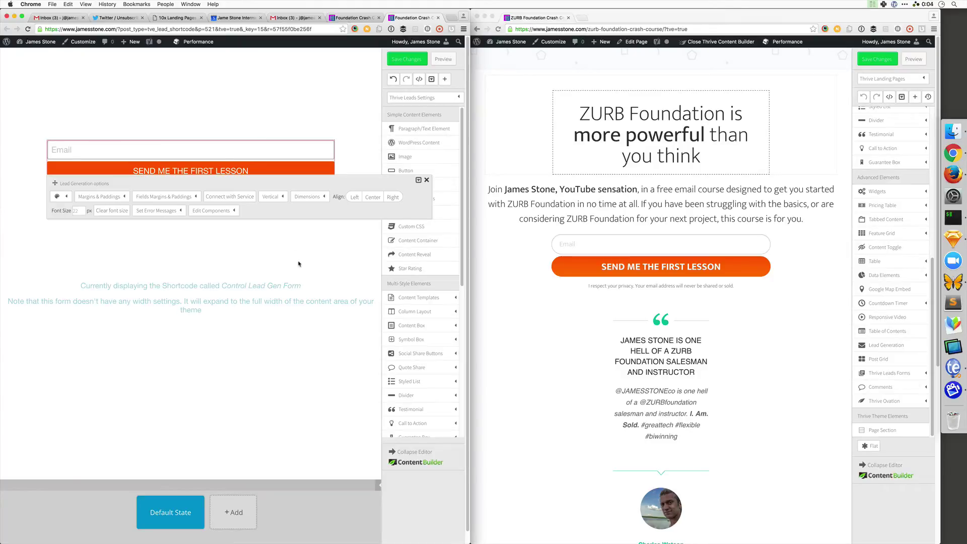
click(406, 59)
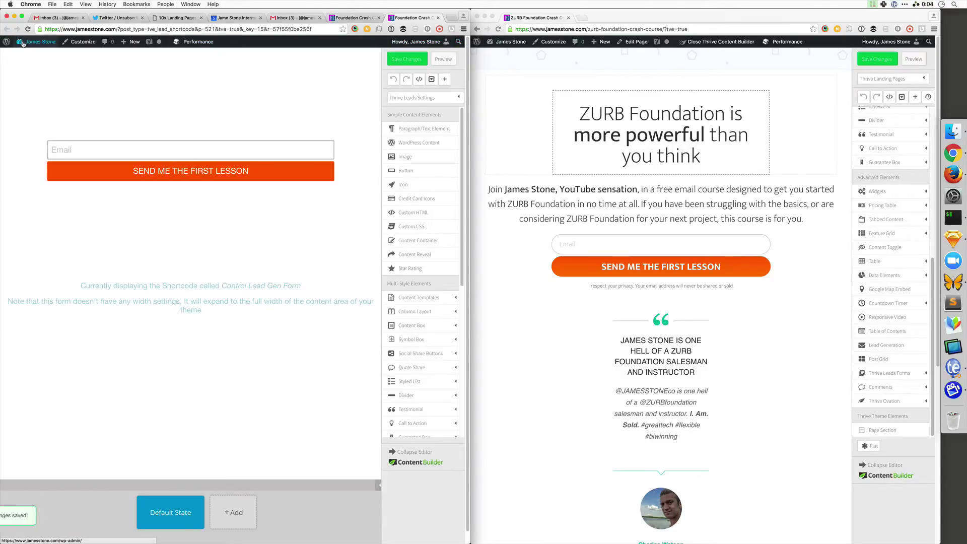
Step: Reload the landing page editor and insert the Foundation Crash Course Thrive Leads form at the end of the page
click(573, 339)
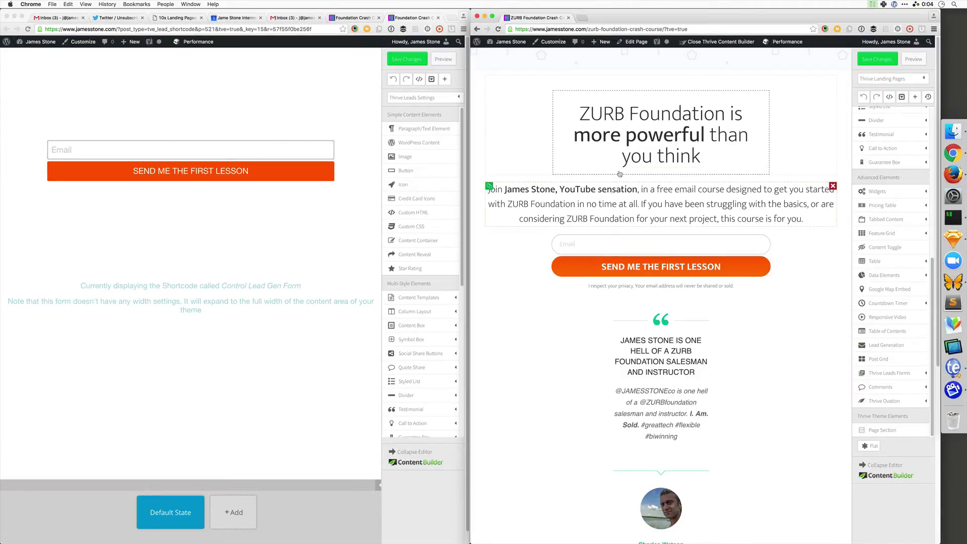
click(577, 30)
key(Return)
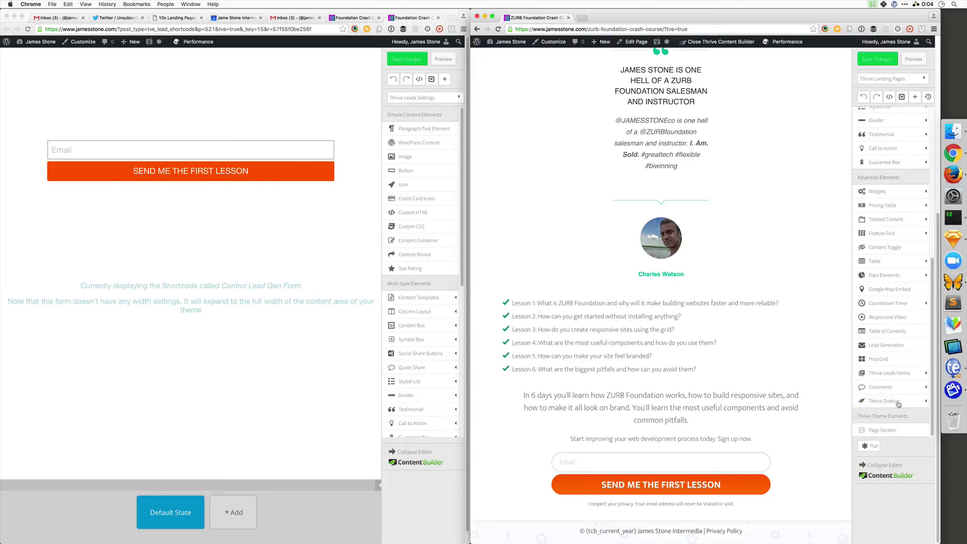
click(895, 373)
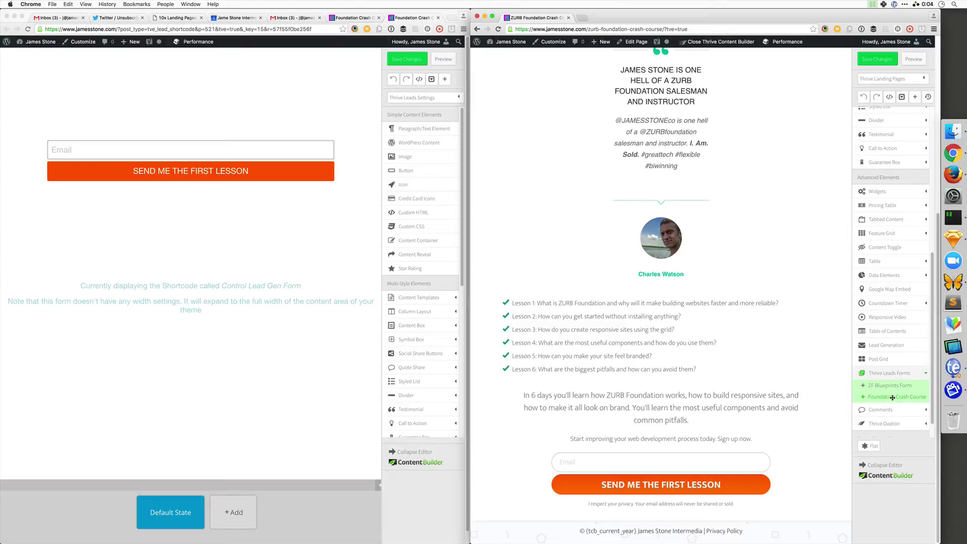
click(892, 397)
Step: Place the inserted form directly under the closing sign-up line and delete the original opt-in form there
scroll(721, 415, down, 2)
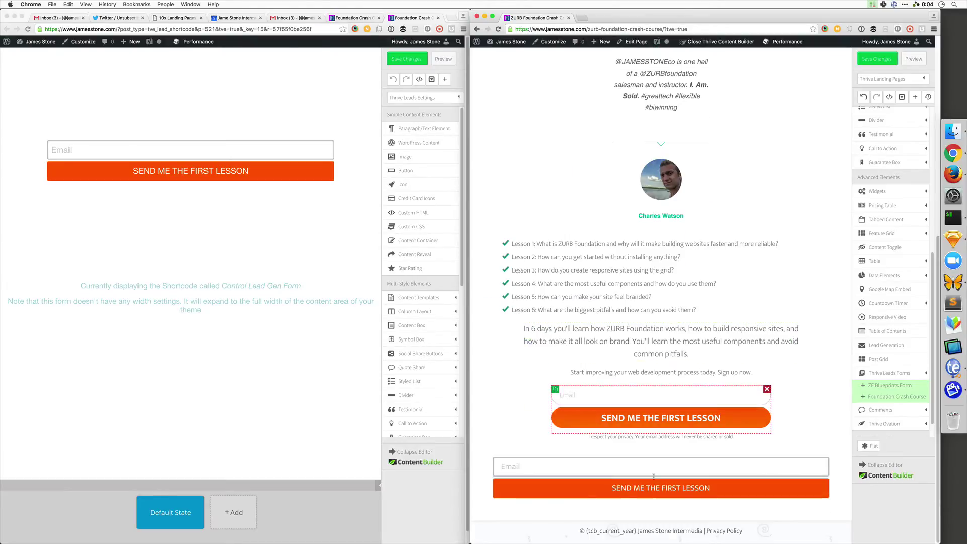
mouse_move(572, 399)
mouse_down()
mouse_move(502, 512)
mouse_move(502, 455)
mouse_move(560, 392)
mouse_up()
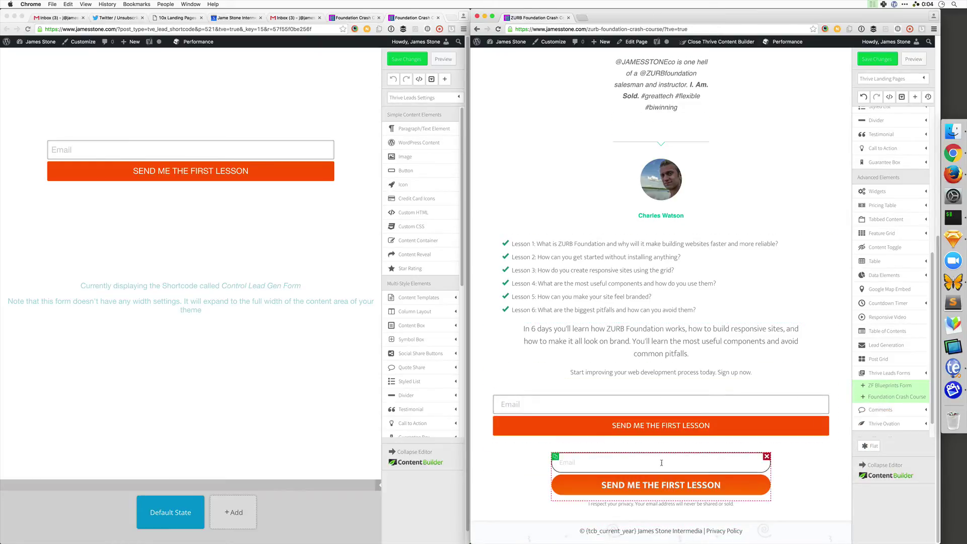
click(766, 456)
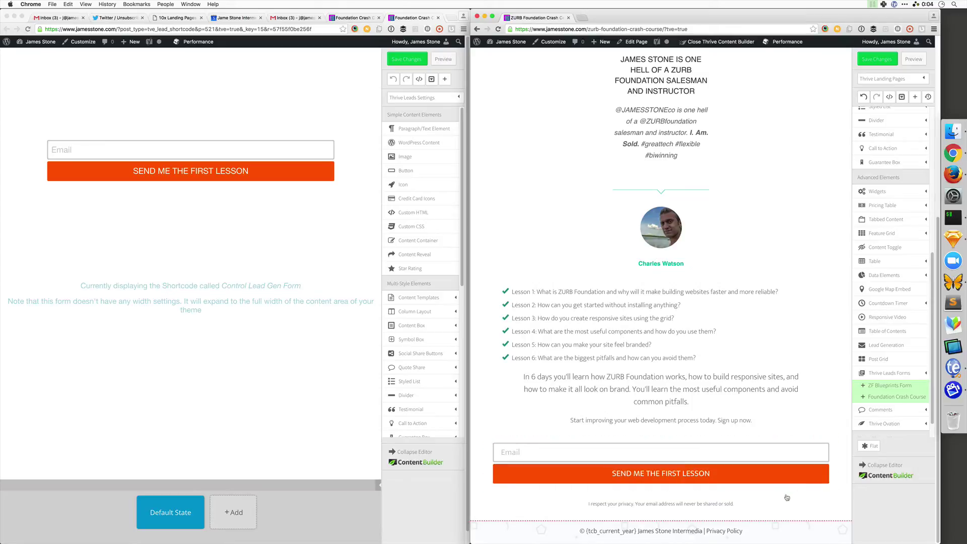
Step: Replace the original opt-in form beneath the introductory paragraph with another Foundation Crash Course form and save the landing page
scroll(725, 494, up, 5)
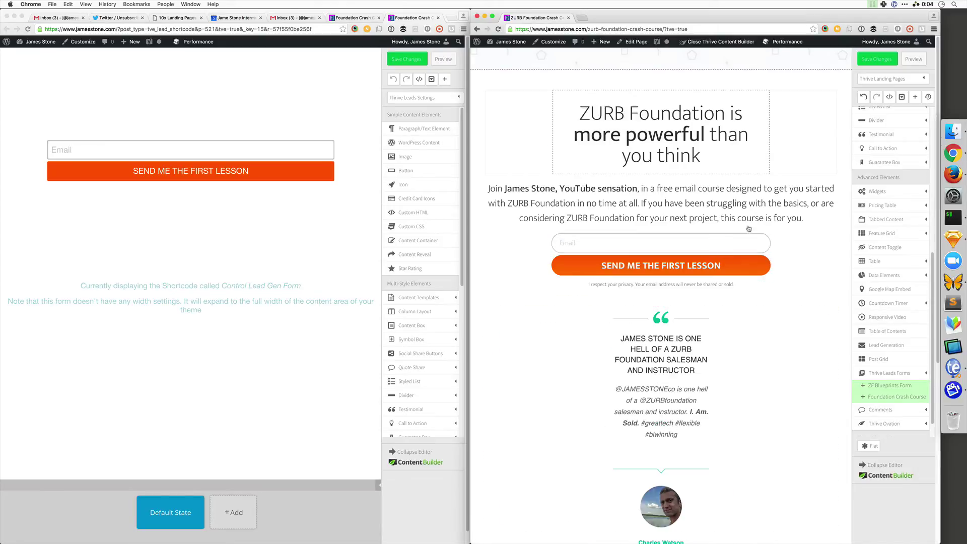
mouse_move(768, 237)
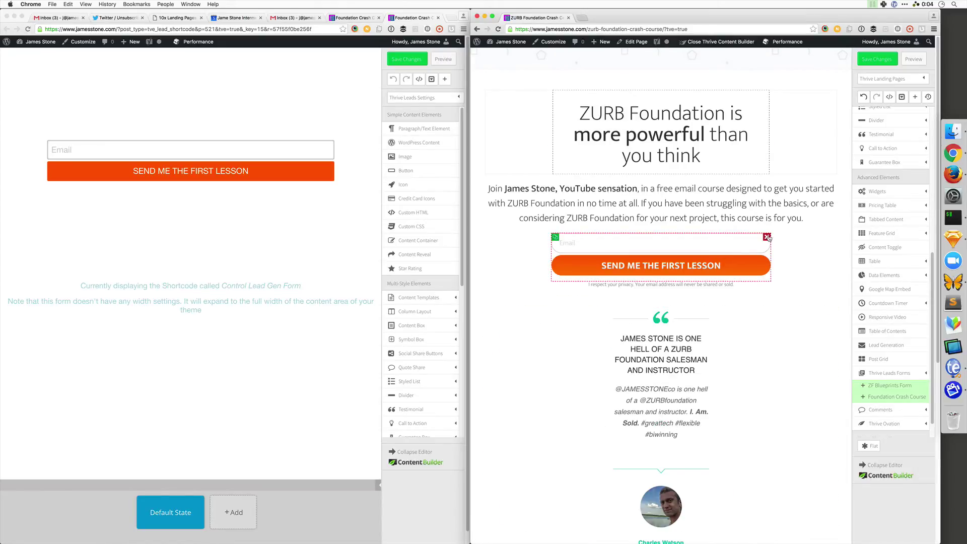
click(767, 238)
scroll(506, 452, down, 5)
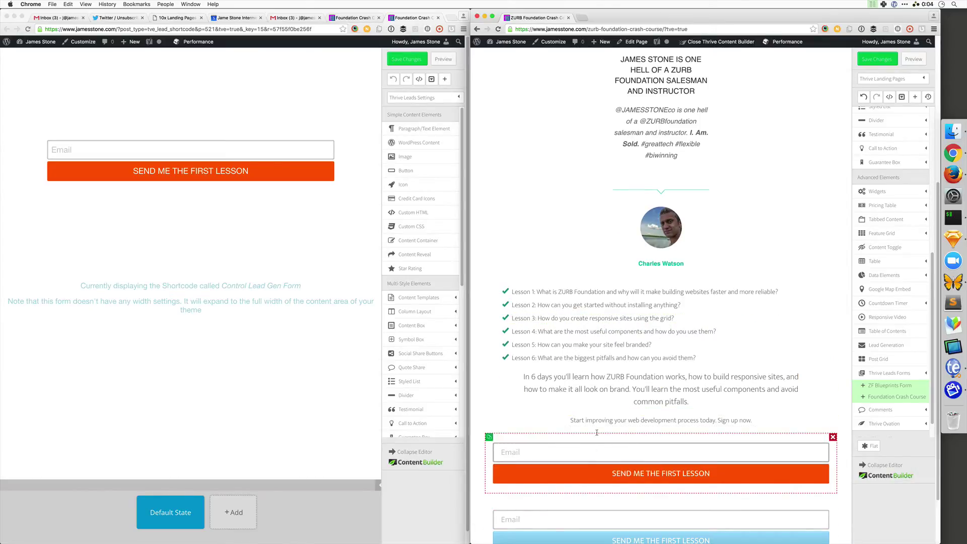
scroll(622, 94, down, 2)
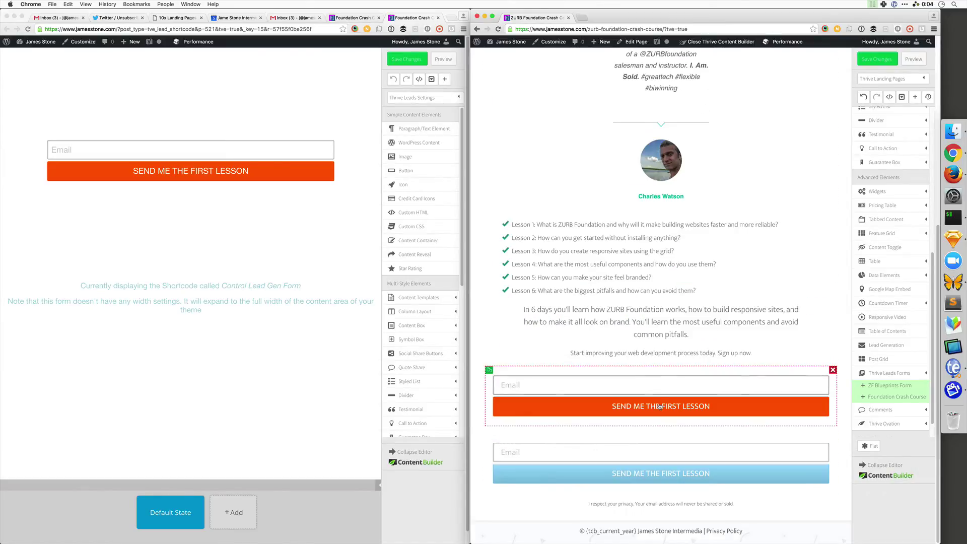
drag(659, 406, 657, 231)
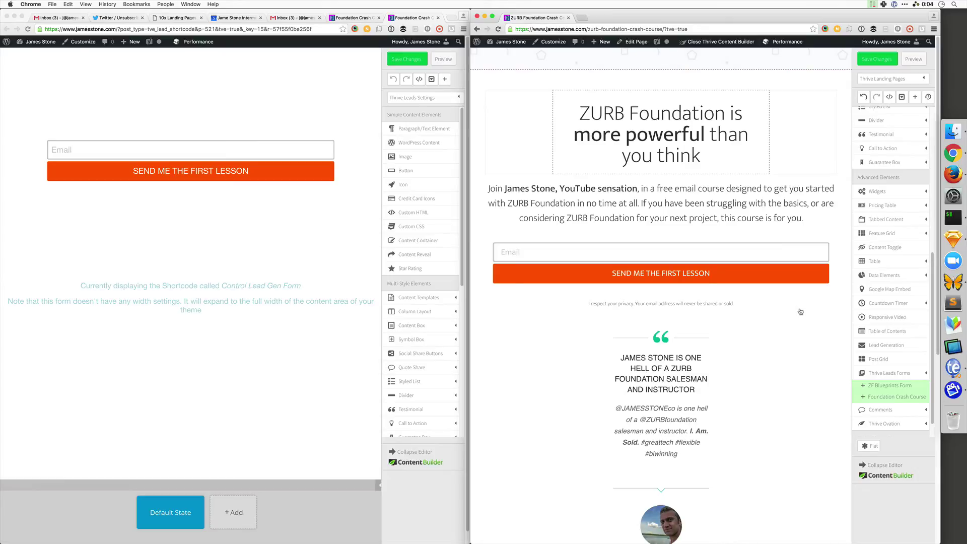
click(876, 58)
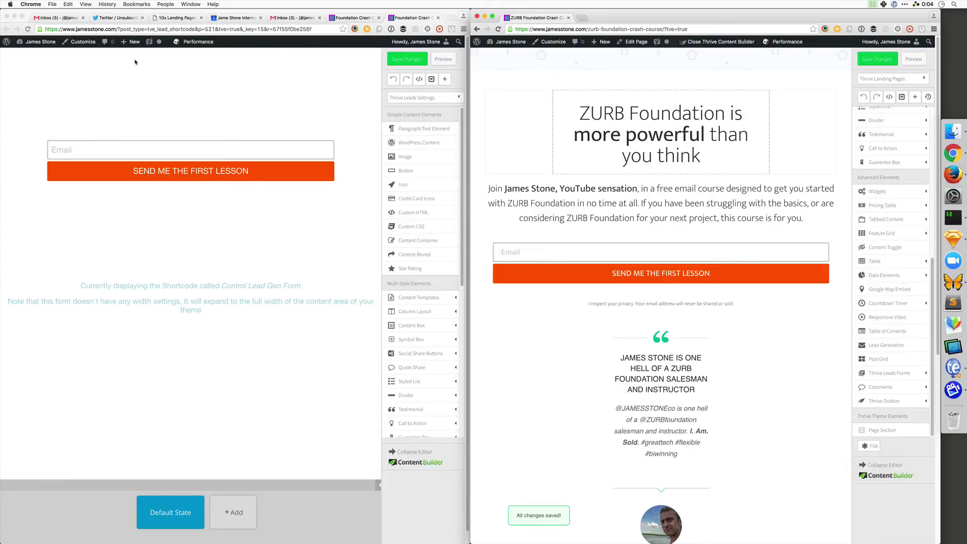
Step: Open the Thrive Leads dashboard in the WordPress admin to view the lead shortcodes' statistics
click(35, 42)
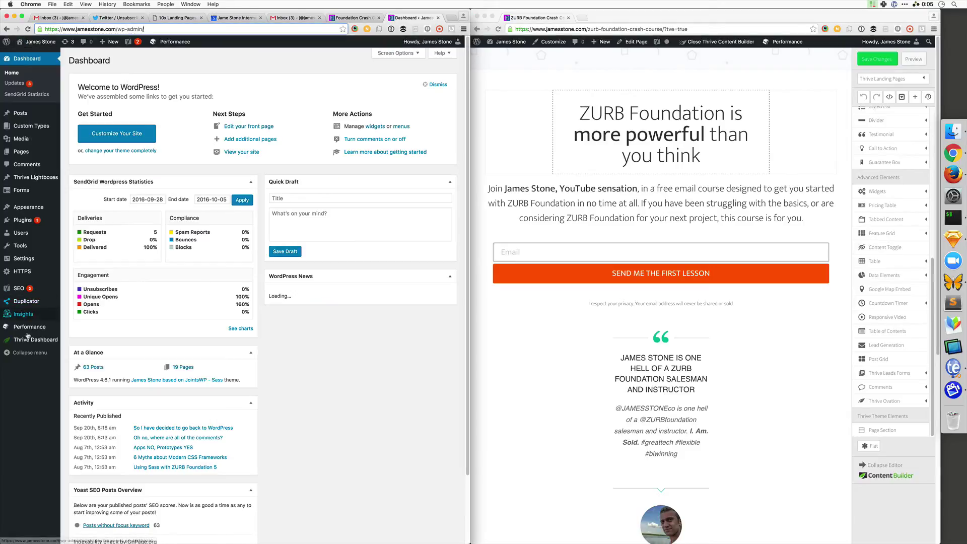
mouse_move(37, 343)
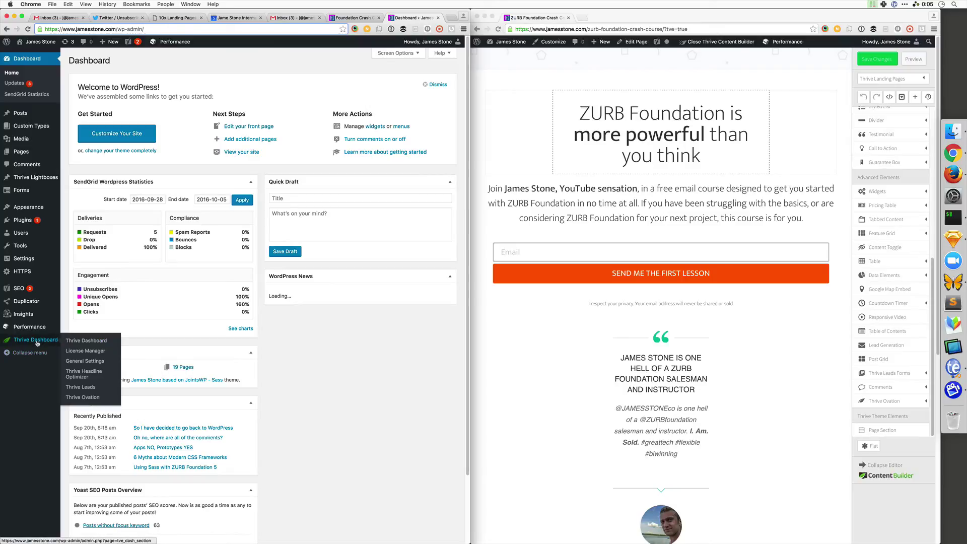
click(94, 387)
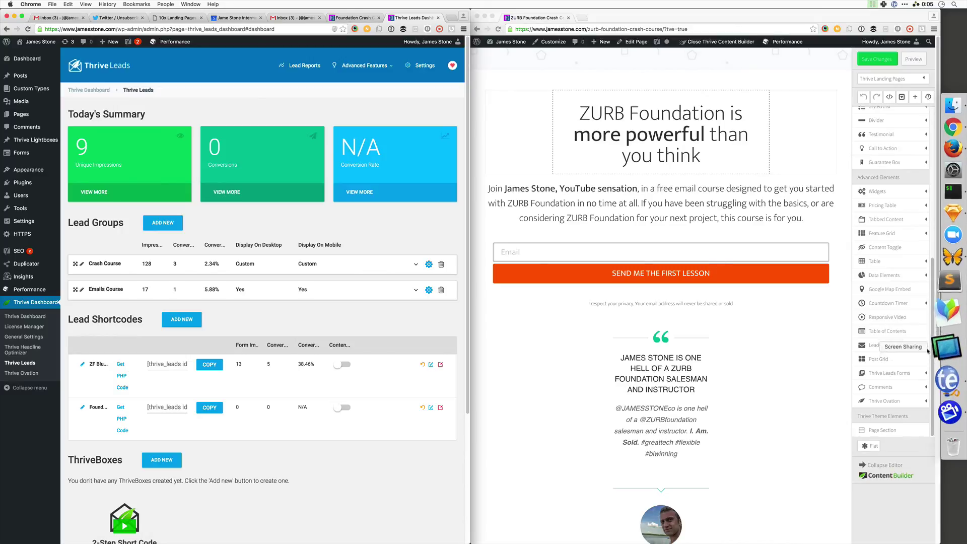
click(836, 349)
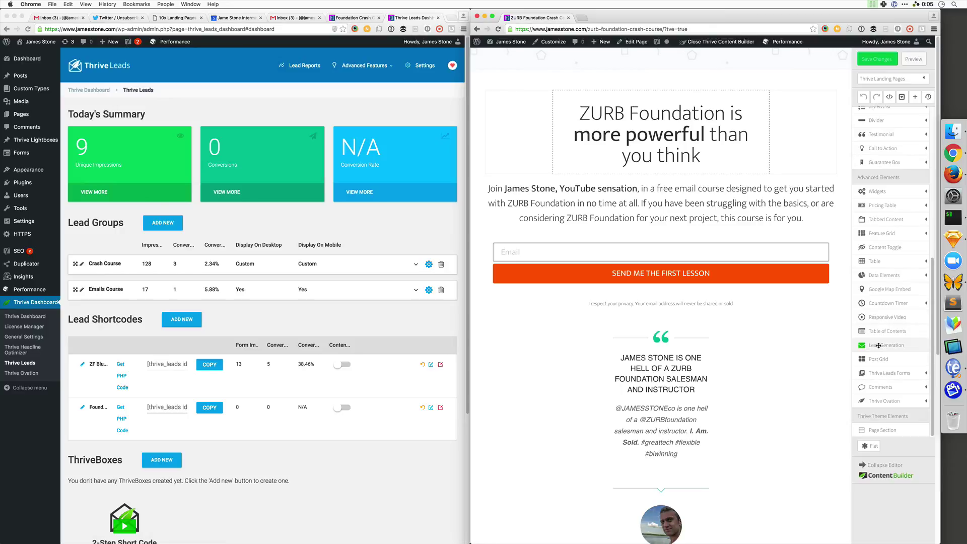